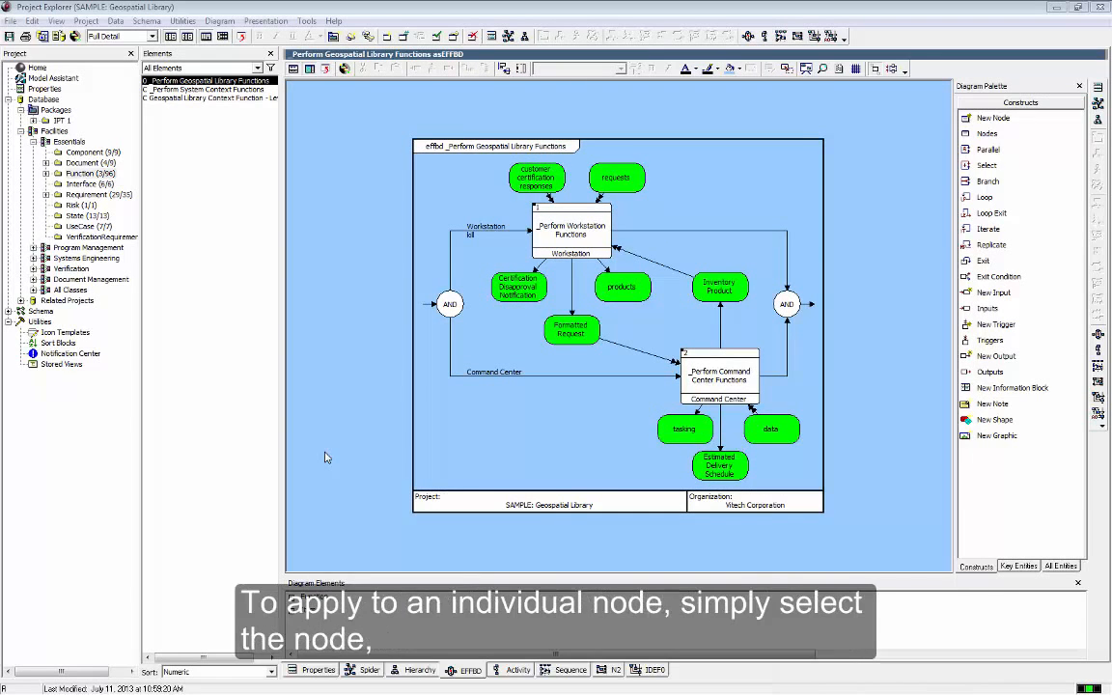
Apply the Name icon template to the _Perform Workstation Functions node on the EFFBD and deselect the node
{"action": "left_click", "coordinate": [569, 239]}
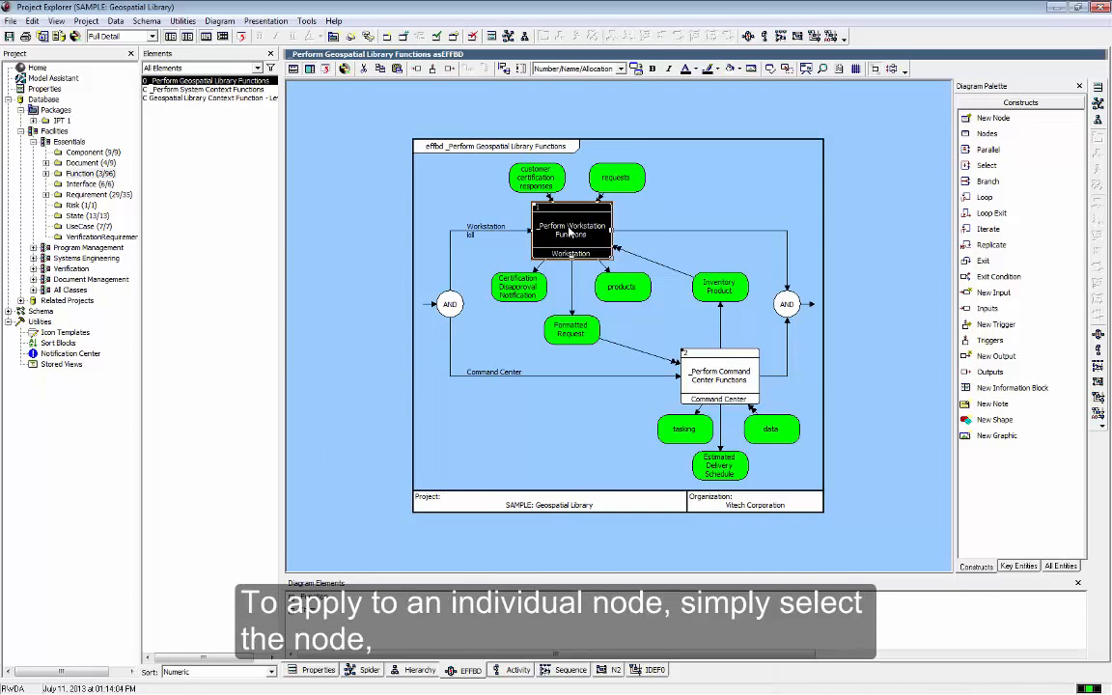
{"action": "left_click", "coordinate": [622, 70]}
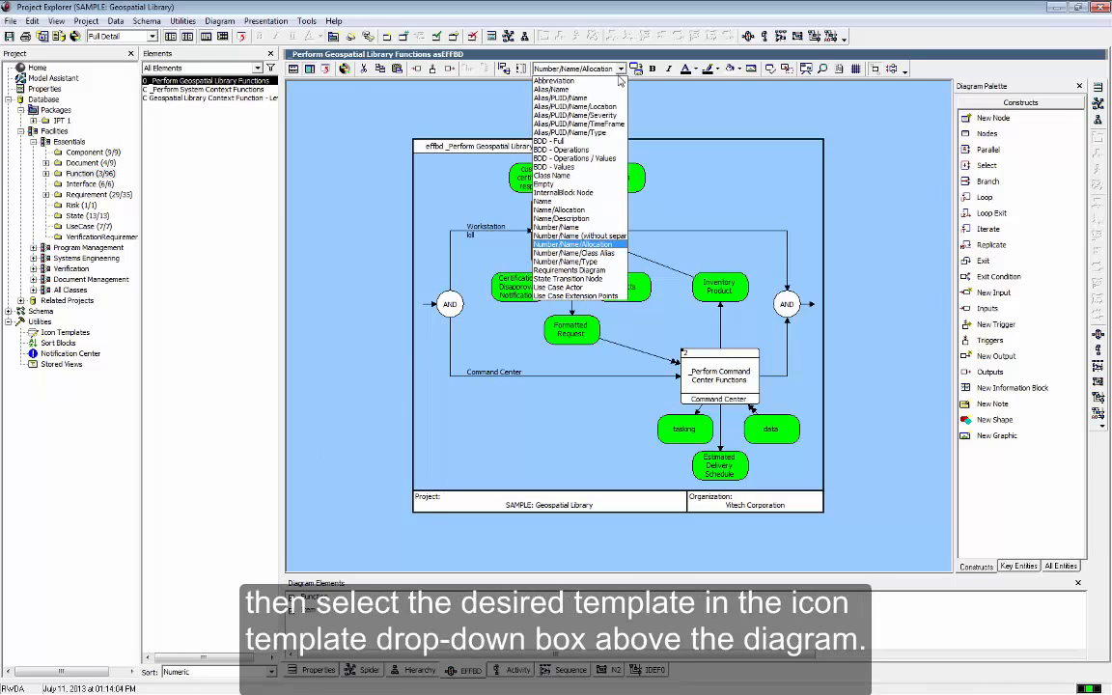
{"action": "left_click", "coordinate": [574, 200]}
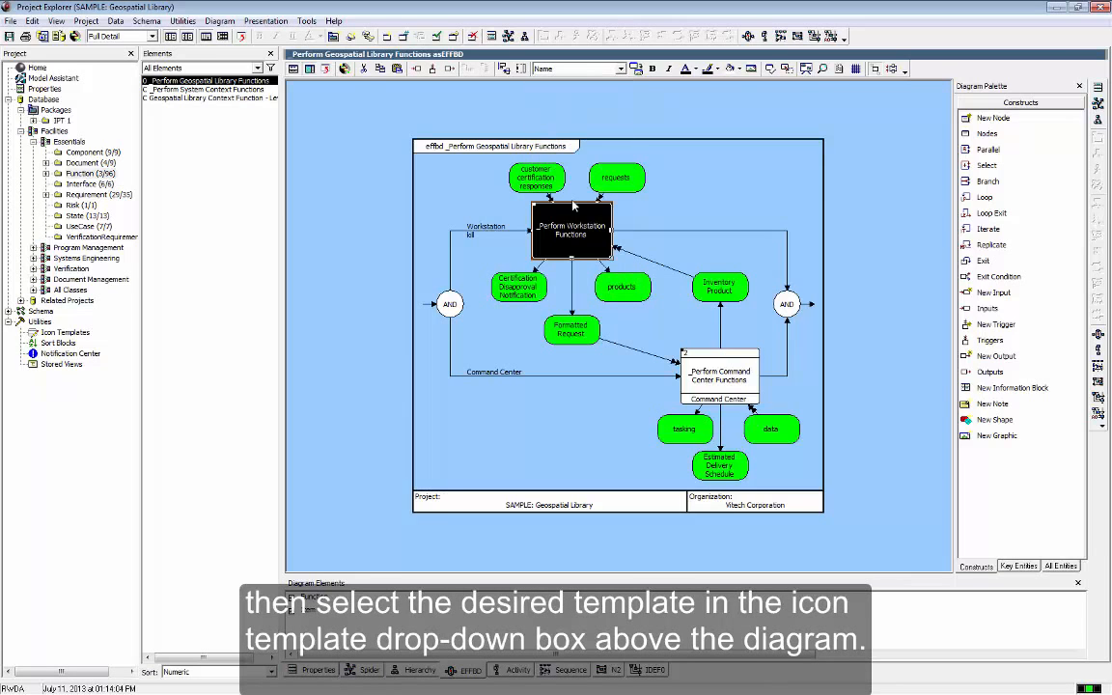
{"action": "left_click", "coordinate": [573, 198]}
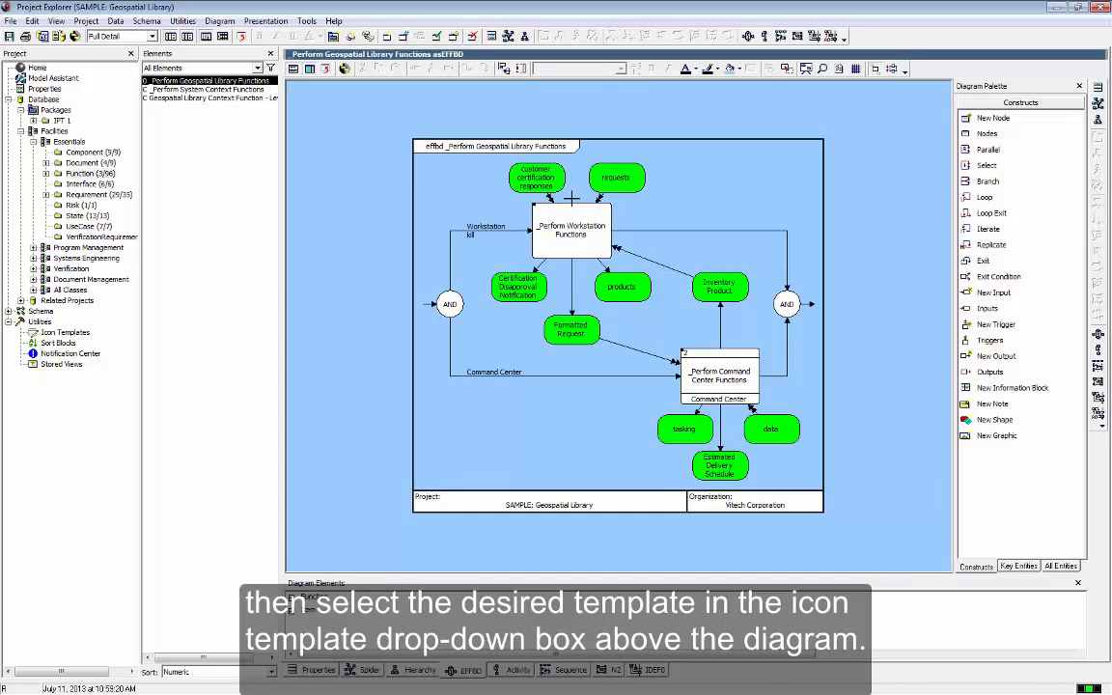
Apply the Number/Name icon template to the Certification Disapproval Notification, Formatted Request and products nodes together
{"action": "left_click_drag", "start_coordinate": [488, 263], "coordinate": [625, 330]}
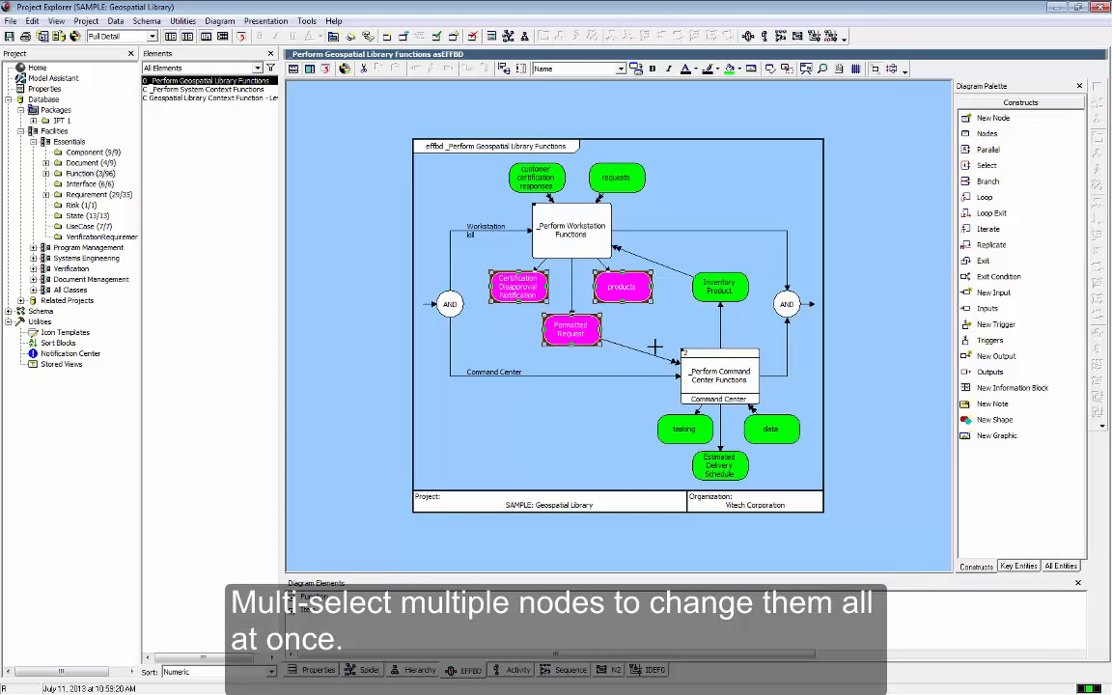
{"action": "left_click", "coordinate": [621, 69]}
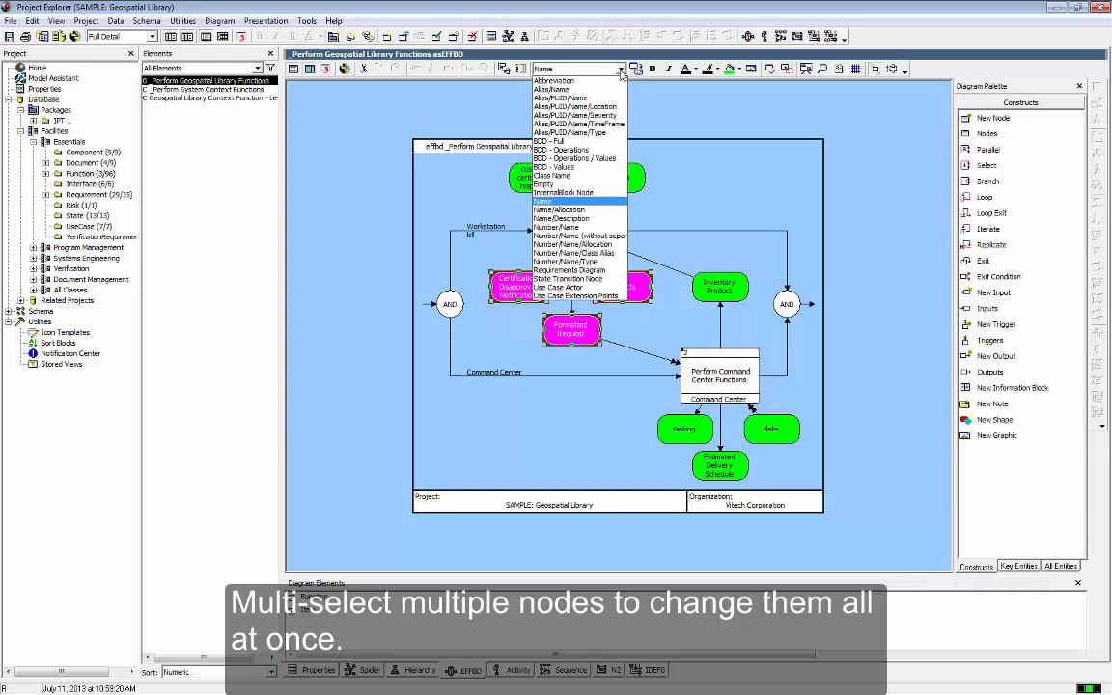
{"action": "left_click", "coordinate": [609, 227]}
{"action": "left_click", "coordinate": [648, 215]}
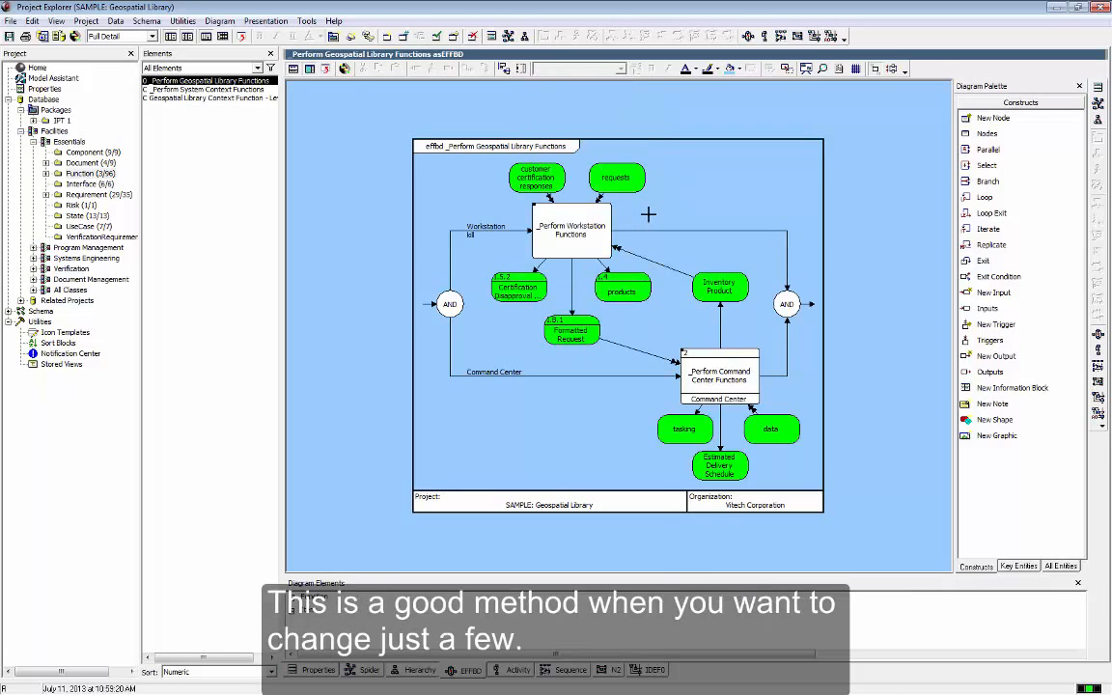
In this EFFBD's diagram options, use local icon settings and set the function icon template to Number/Name
{"action": "left_click", "coordinate": [839, 69]}
{"action": "left_click", "coordinate": [721, 237]}
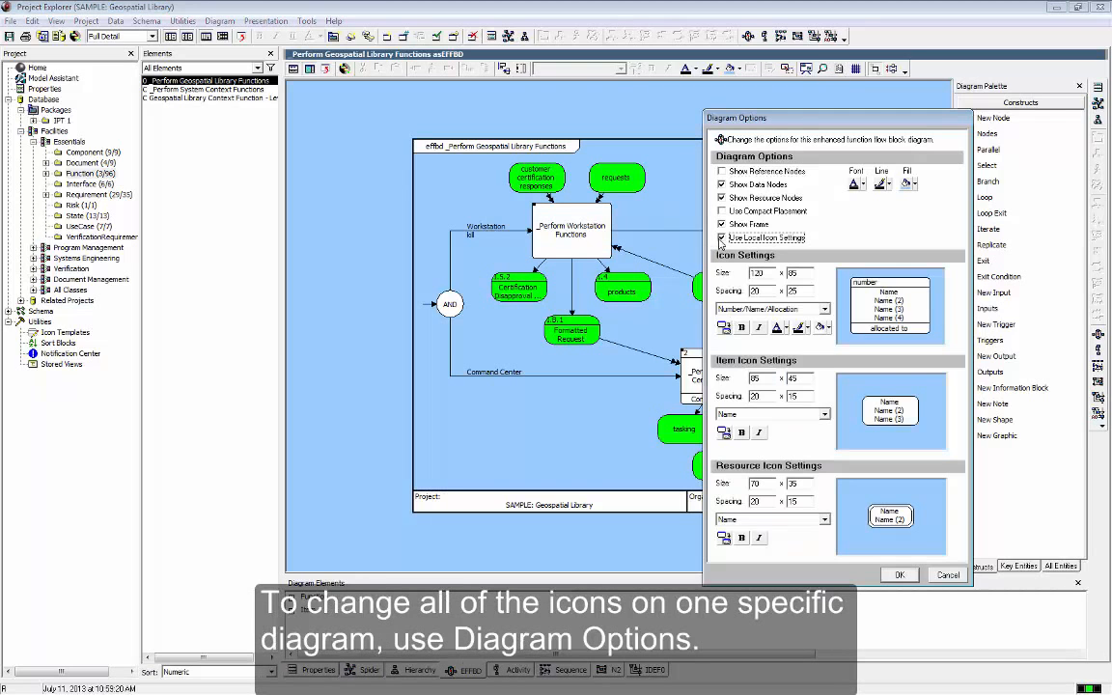
{"action": "left_click", "coordinate": [736, 309]}
{"action": "left_click", "coordinate": [741, 338]}
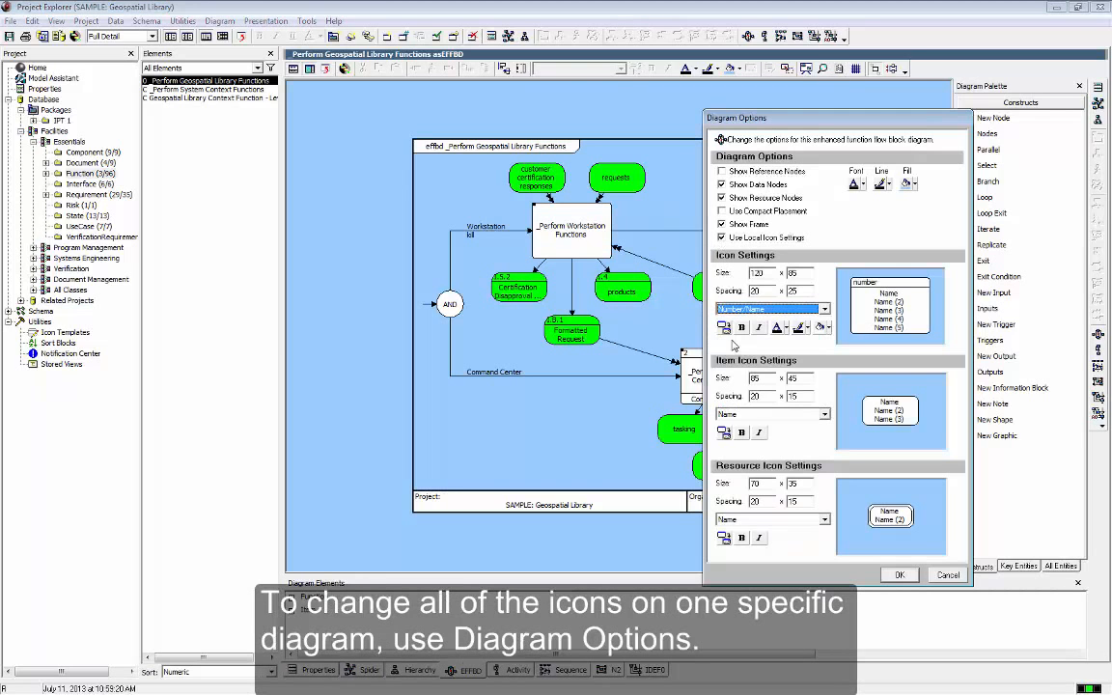
{"action": "left_click", "coordinate": [896, 575]}
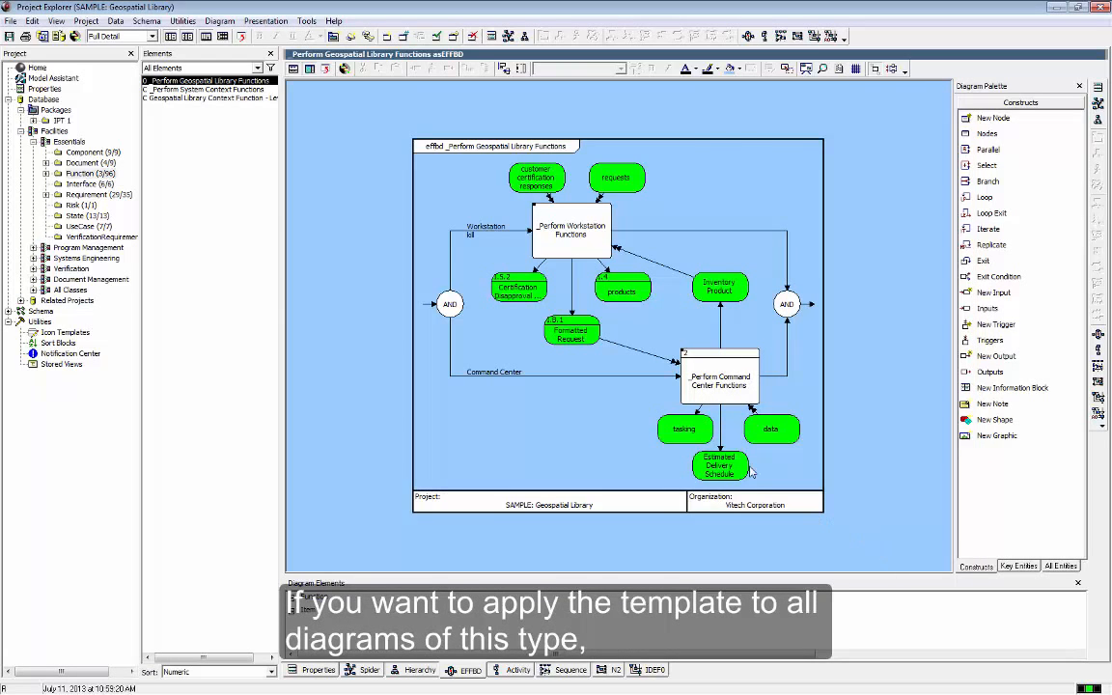
Review the project preferences for FFBD & EFFBD diagrams, including their default icon template, and close them
{"action": "left_click", "coordinate": [86, 20]}
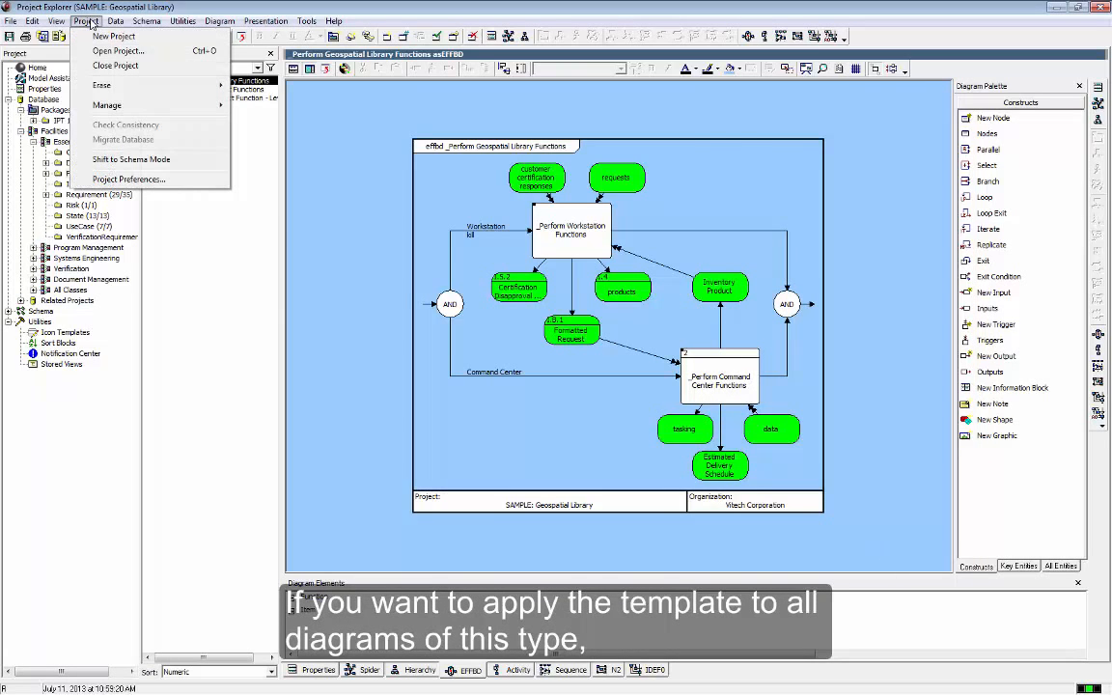
{"action": "left_click", "coordinate": [129, 179]}
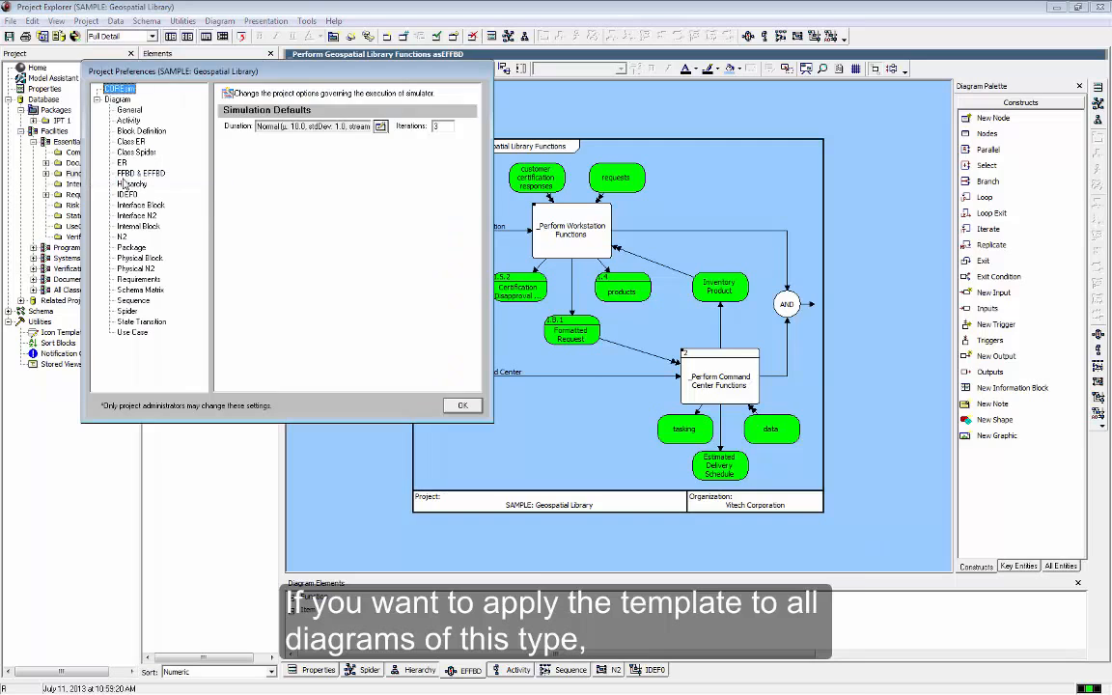
{"action": "left_click", "coordinate": [130, 172]}
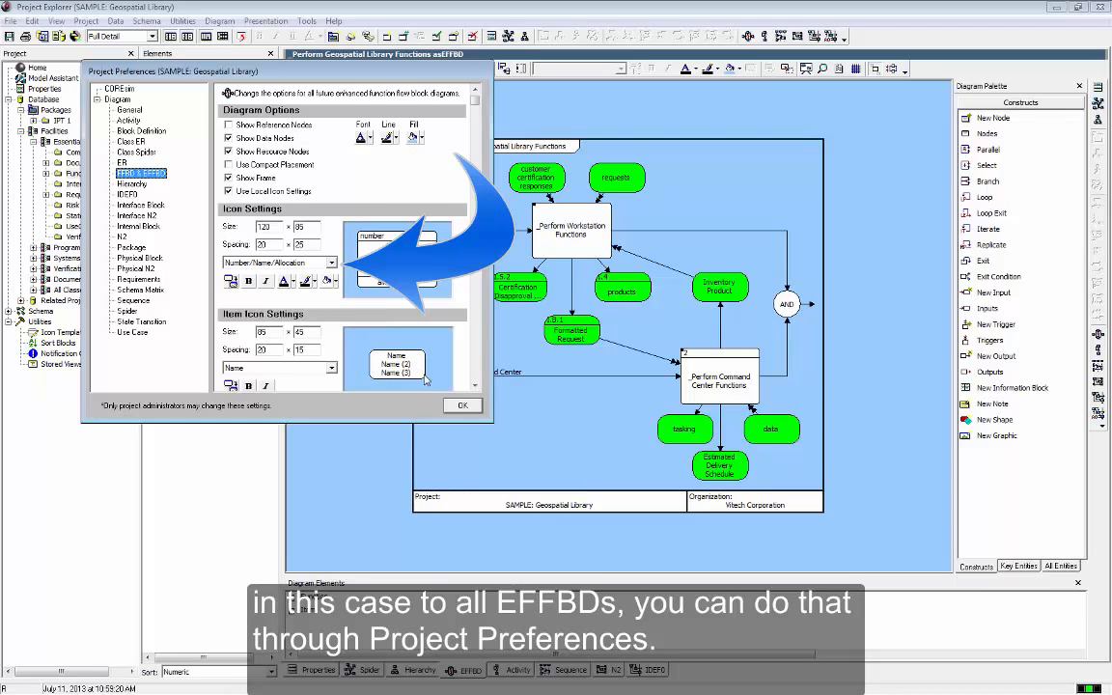
{"action": "left_click", "coordinate": [457, 409]}
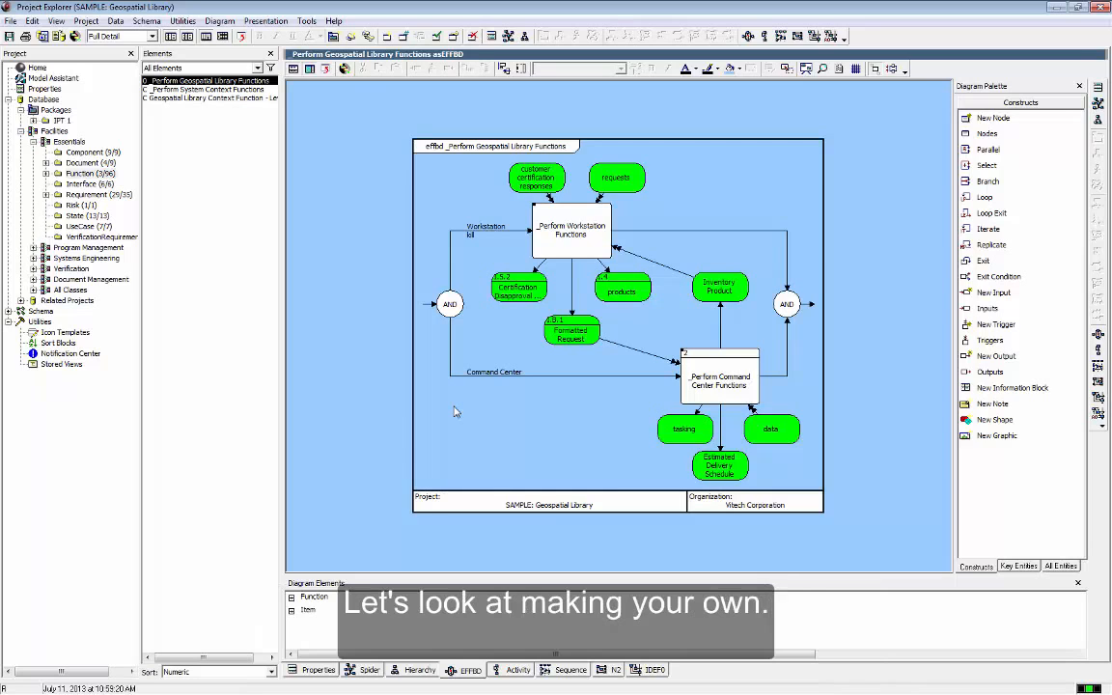
Duplicate the Number/Name/Type icon template under the name Number/Name/Specifies
{"action": "left_click", "coordinate": [65, 333]}
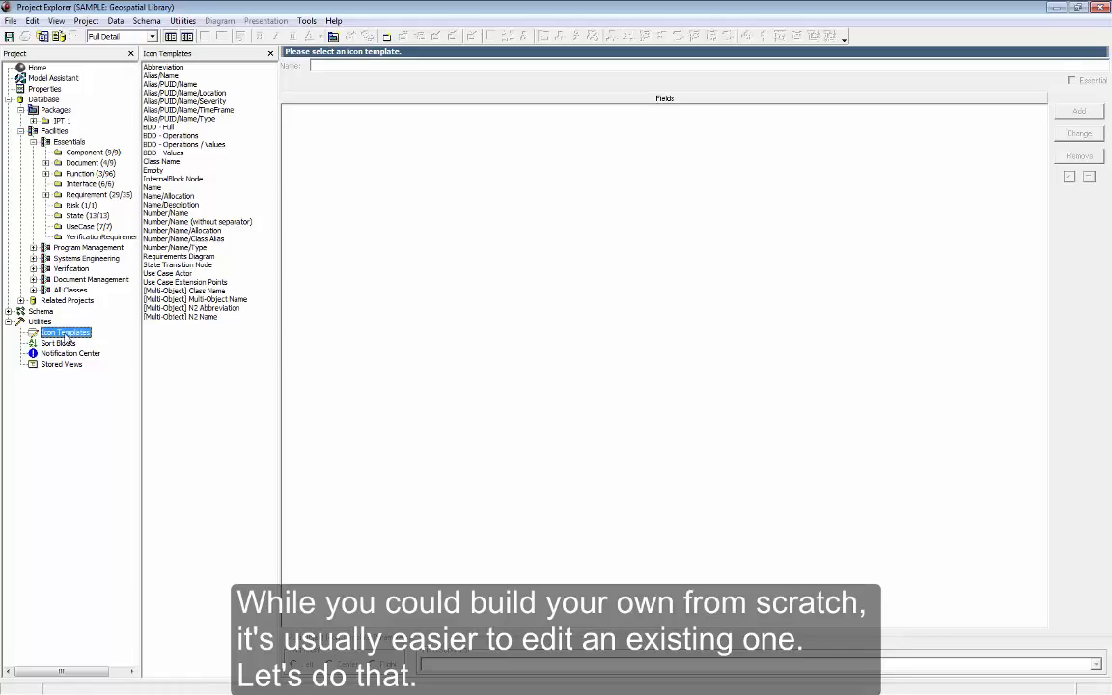
{"action": "left_click", "coordinate": [184, 248]}
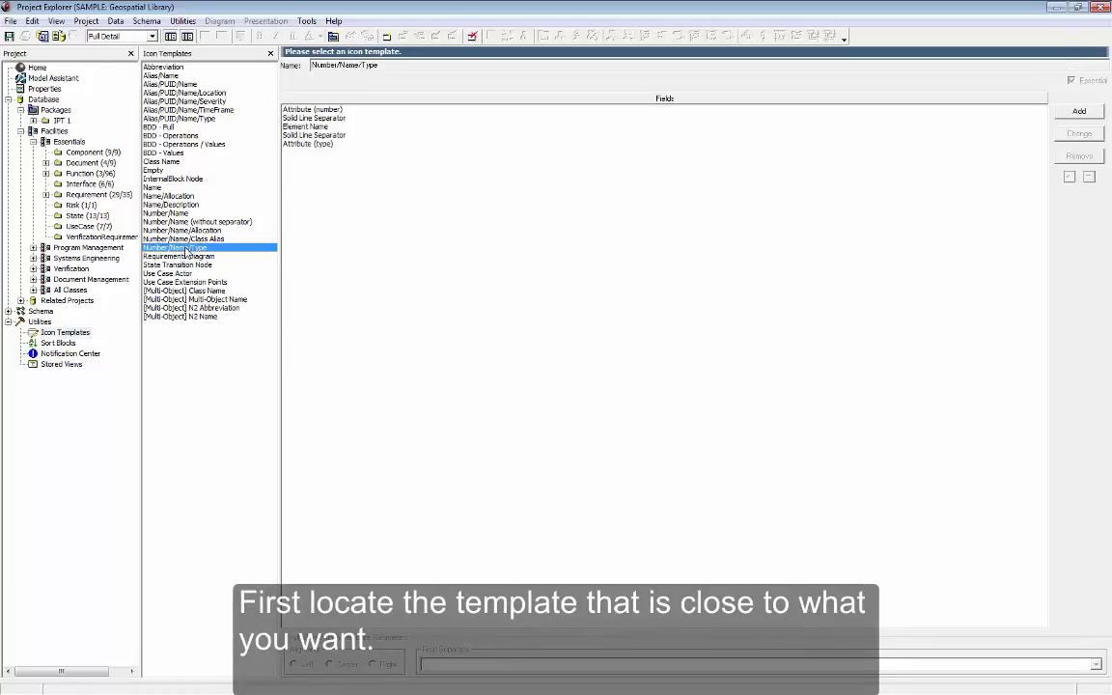
{"action": "right_click", "coordinate": [186, 251]}
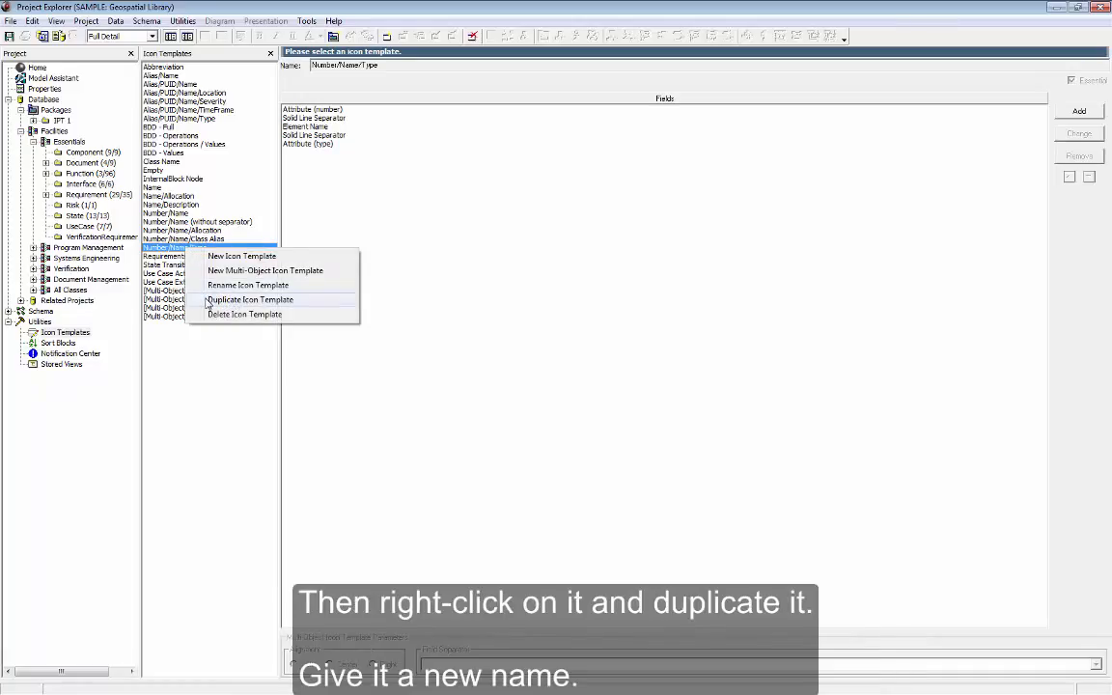
{"action": "left_click", "coordinate": [206, 301]}
{"action": "left_click", "coordinate": [230, 292]}
{"action": "key", "text": "BackSpace"}
{"action": "key", "text": "BackSpace"}
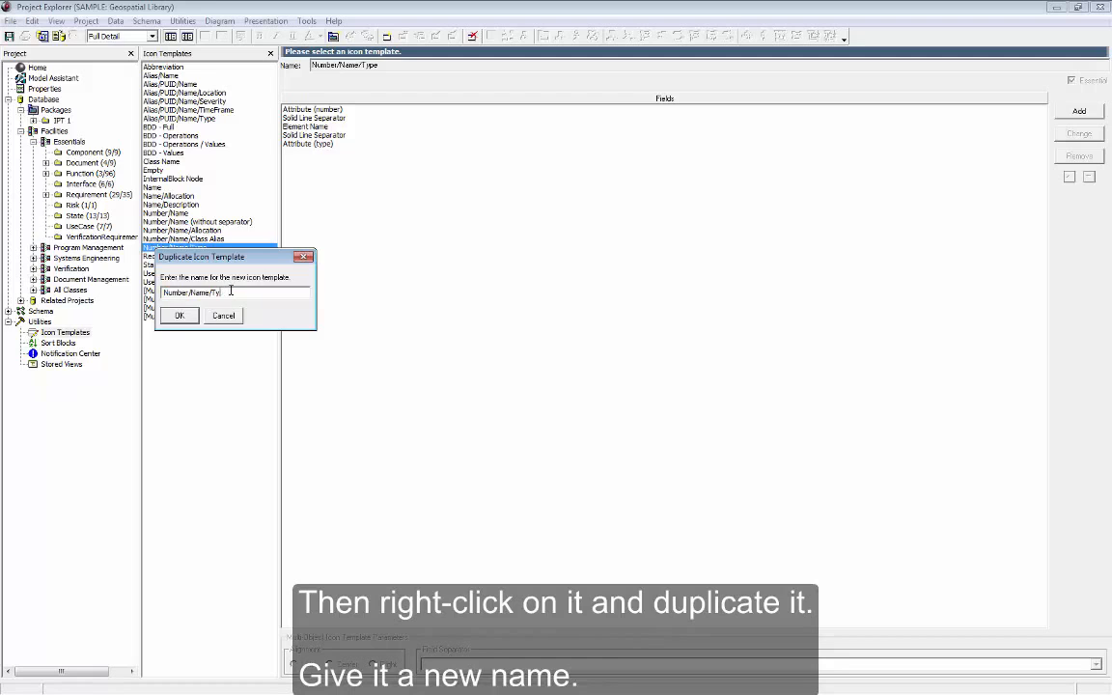
{"action": "key", "text": "BackSpace"}
{"action": "key", "text": "BackSpace"}
{"action": "type", "text": "Specifies"}
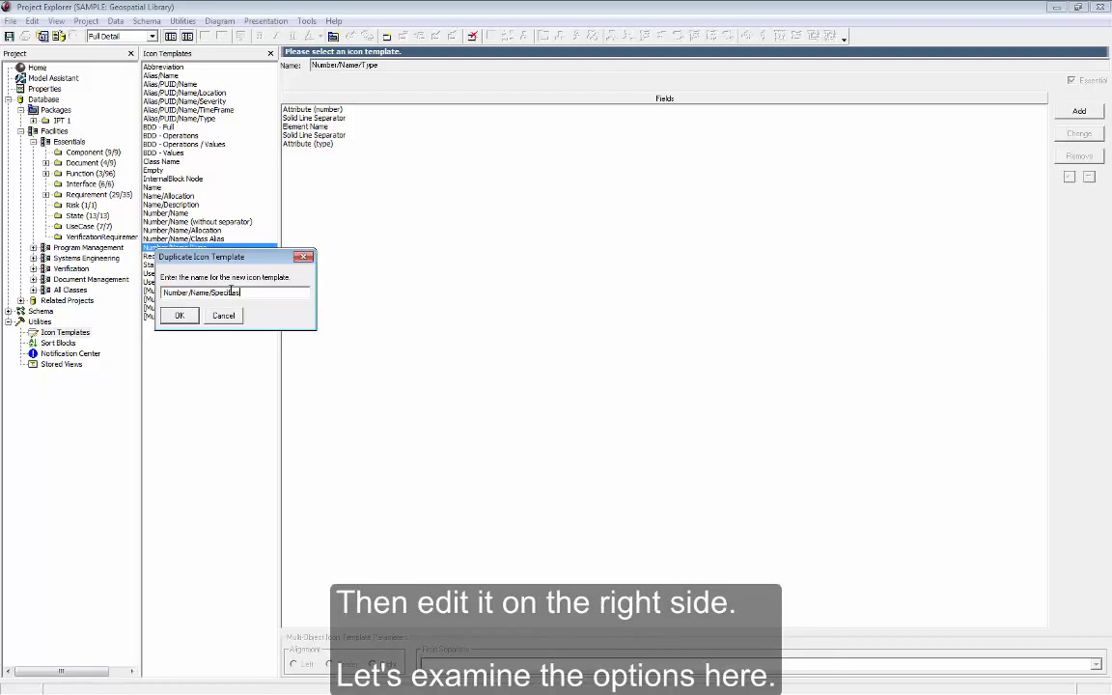
{"action": "left_click", "coordinate": [179, 316]}
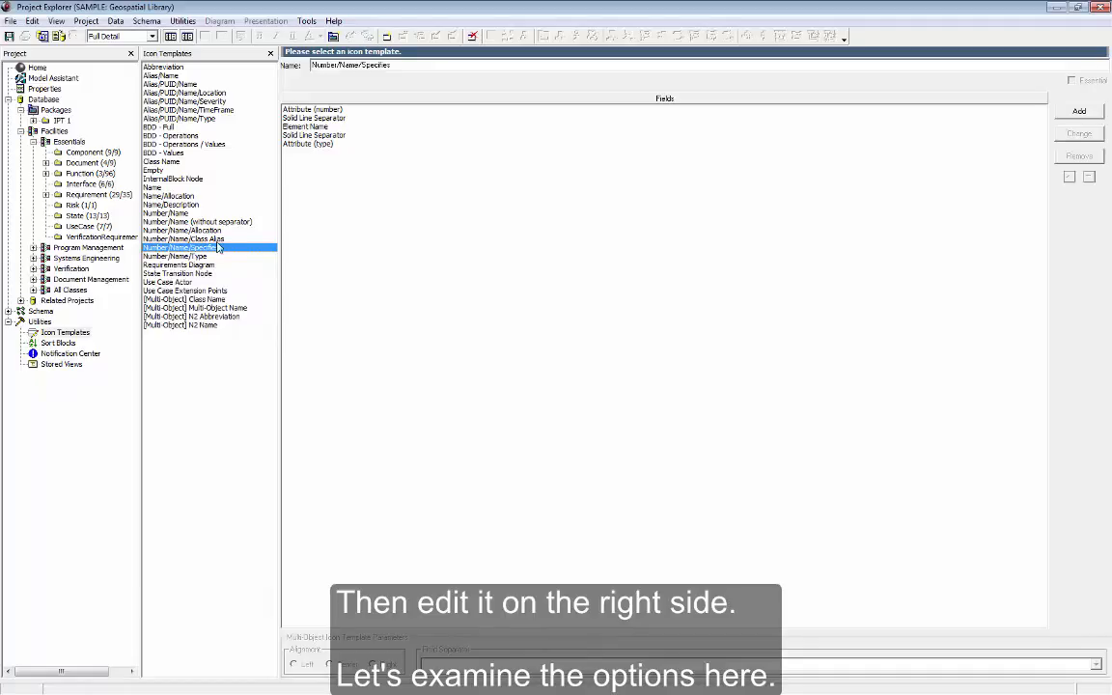
Change the type attribute field of the Number/Name/Specifies template to a relationship field showing the specifies relation
{"action": "left_click", "coordinate": [333, 144]}
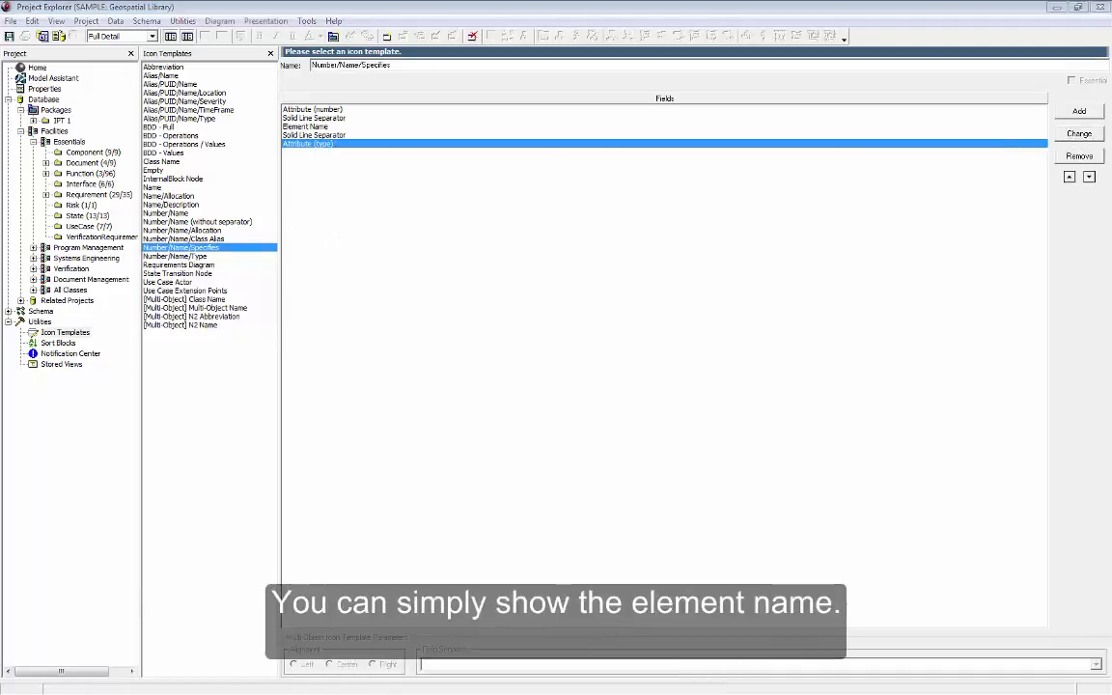
{"action": "left_click", "coordinate": [1077, 134]}
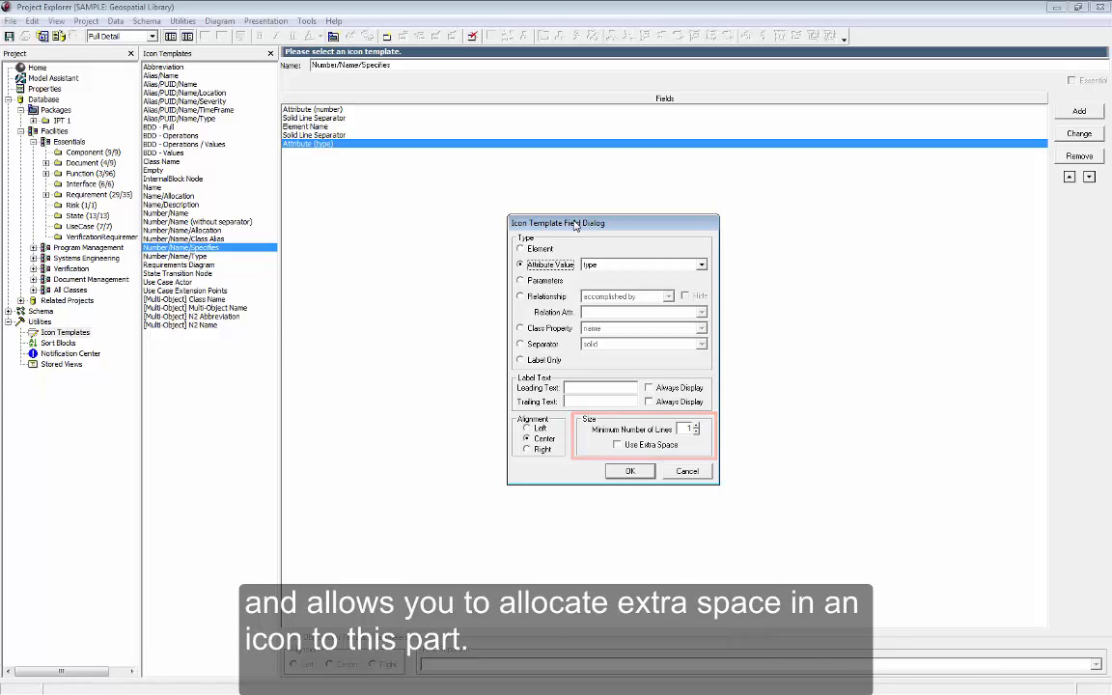
{"action": "left_click", "coordinate": [546, 295]}
{"action": "left_click", "coordinate": [607, 300]}
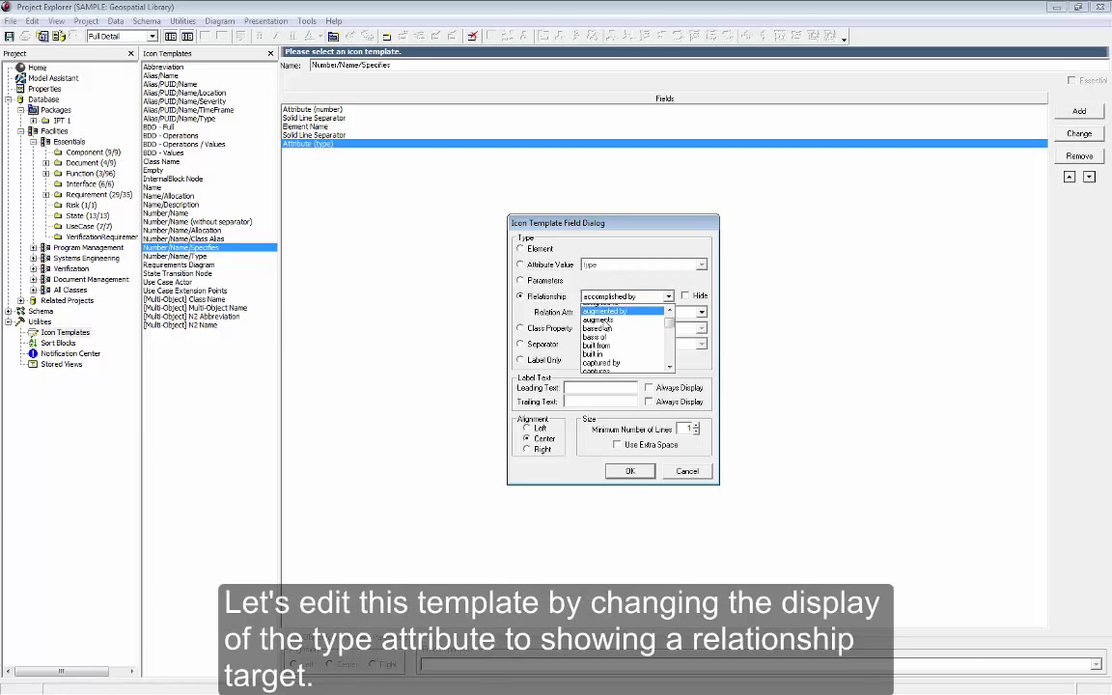
{"action": "scroll", "coordinate": [605, 328], "scroll_direction": "down", "scroll_amount": 5}
{"action": "scroll", "coordinate": [604, 328], "scroll_direction": "down", "scroll_amount": 10}
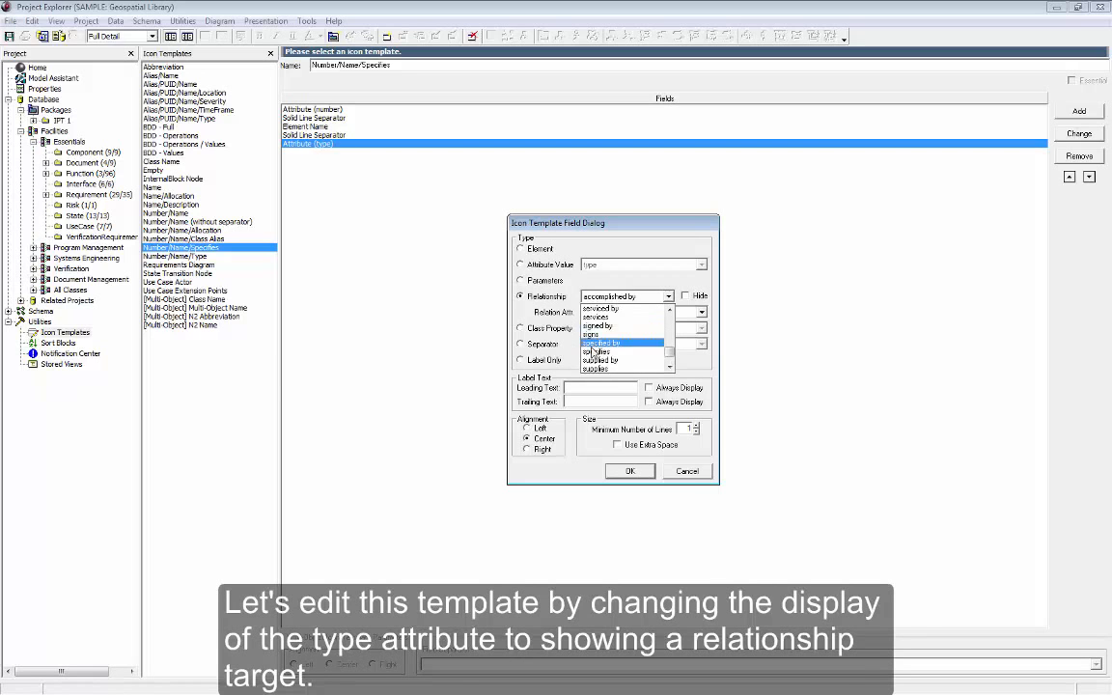
{"action": "left_click", "coordinate": [599, 347]}
{"action": "left_click", "coordinate": [629, 471]}
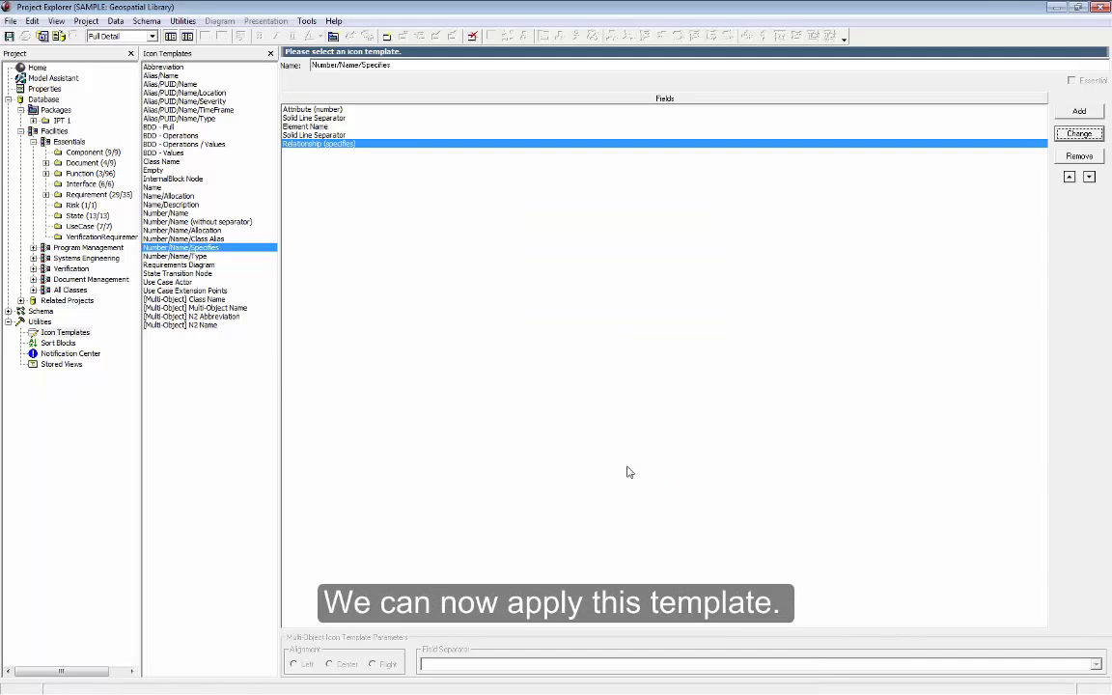
Apply the Number/Name/Specifies icon template to all nodes on the hierarchy diagram of requirement R.2.1 Accept Requests from Certified Customers
{"action": "left_click", "coordinate": [116, 194]}
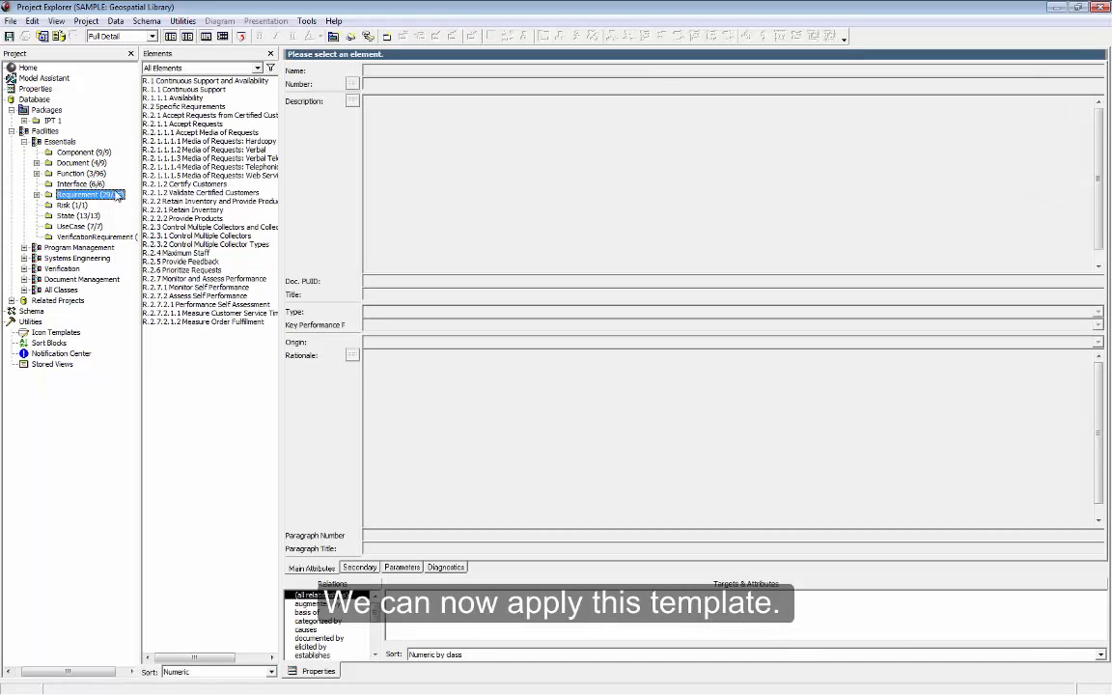
{"action": "left_click", "coordinate": [165, 115]}
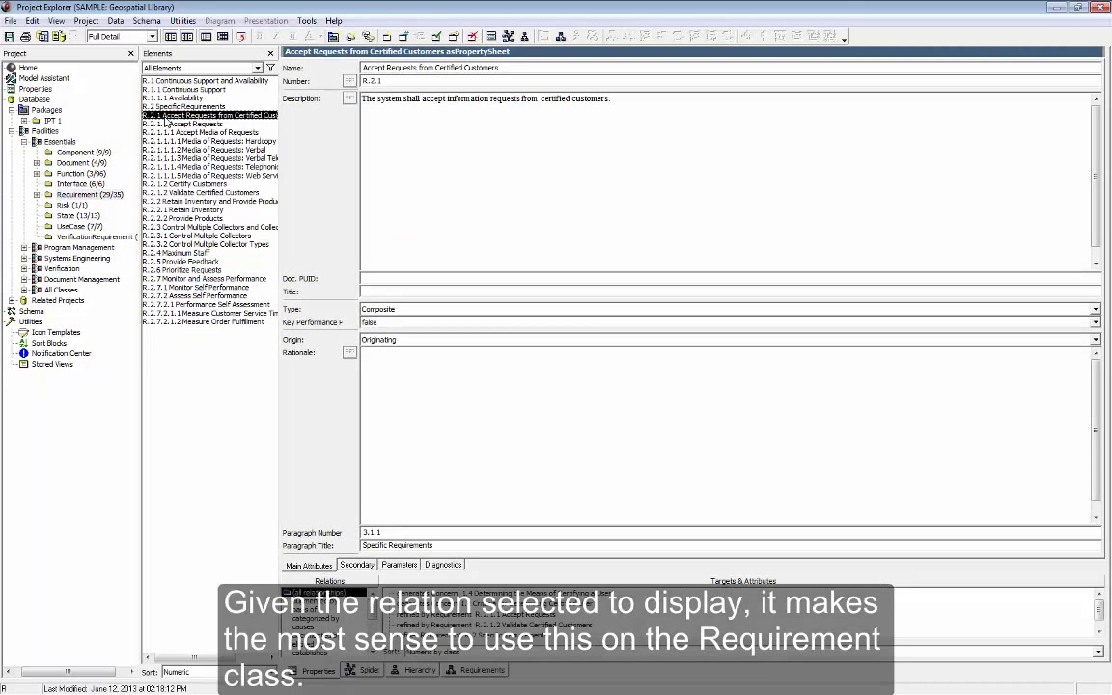
{"action": "left_click", "coordinate": [410, 671]}
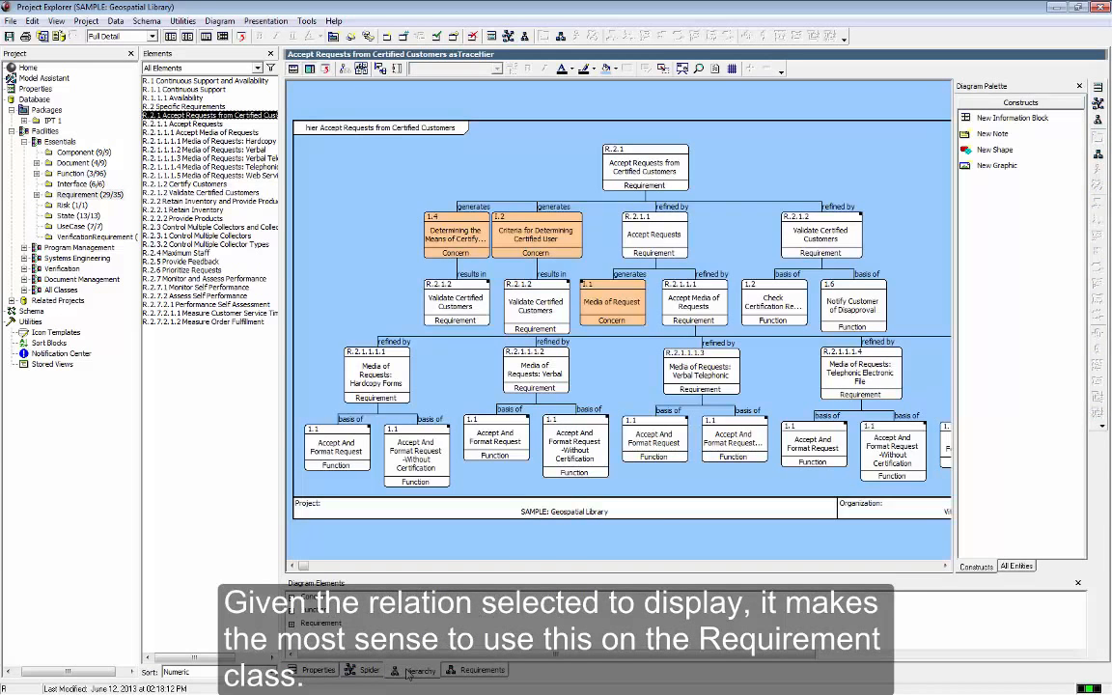
{"action": "key", "text": "ctrl+a"}
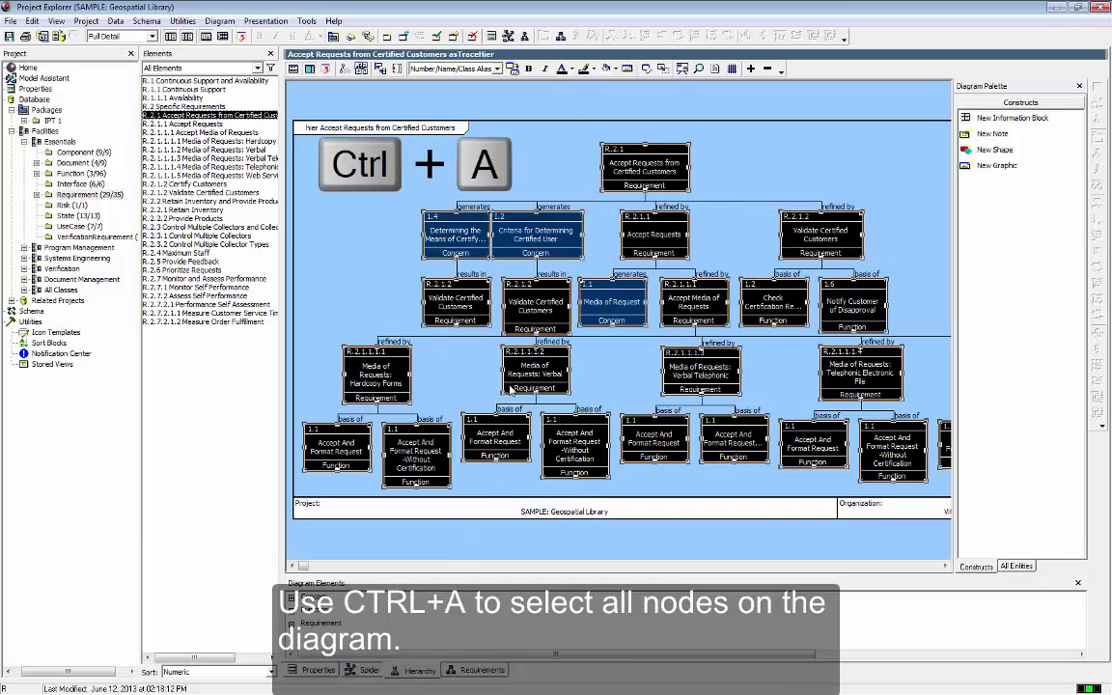
{"action": "left_click", "coordinate": [497, 68]}
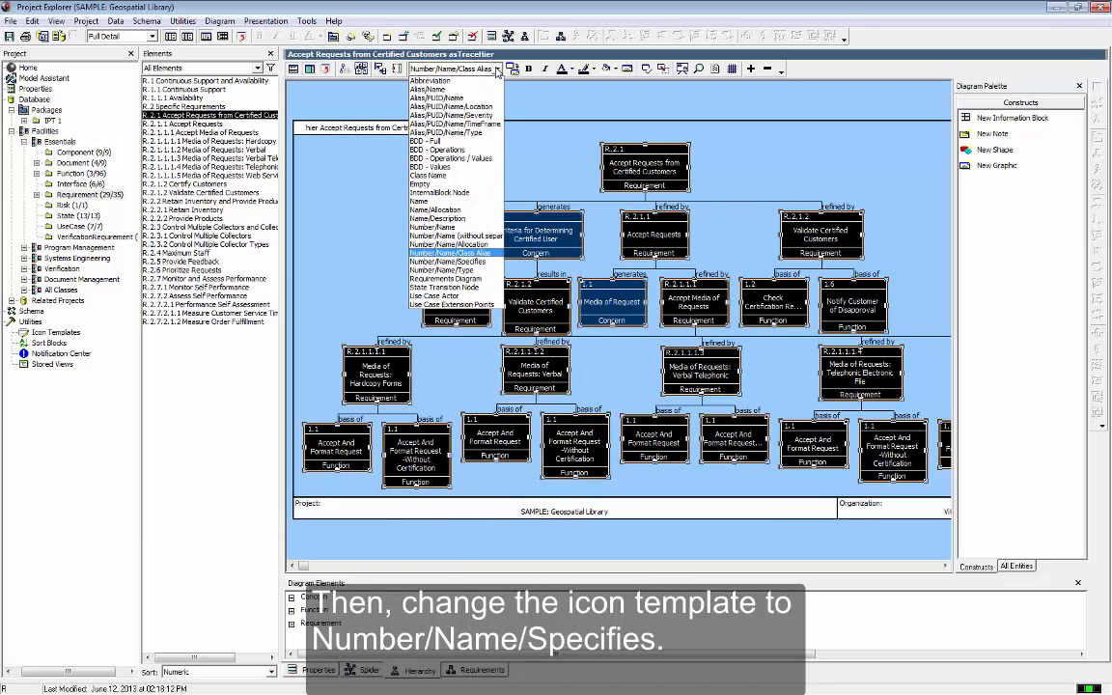
{"action": "left_click", "coordinate": [449, 260]}
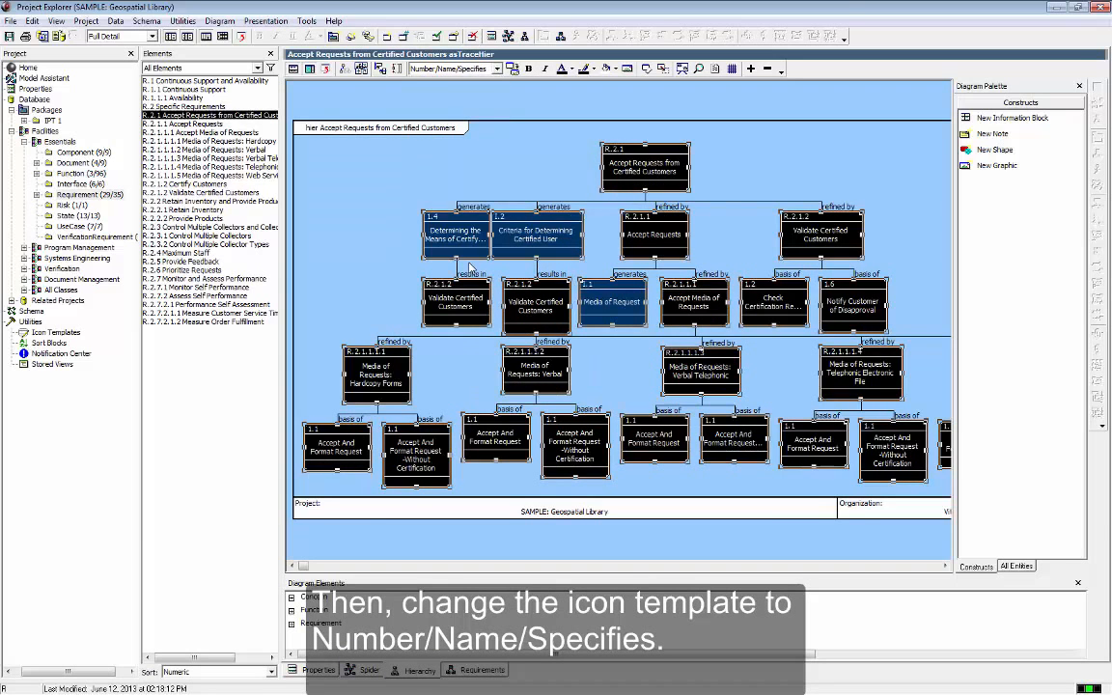
{"action": "left_click", "coordinate": [484, 184]}
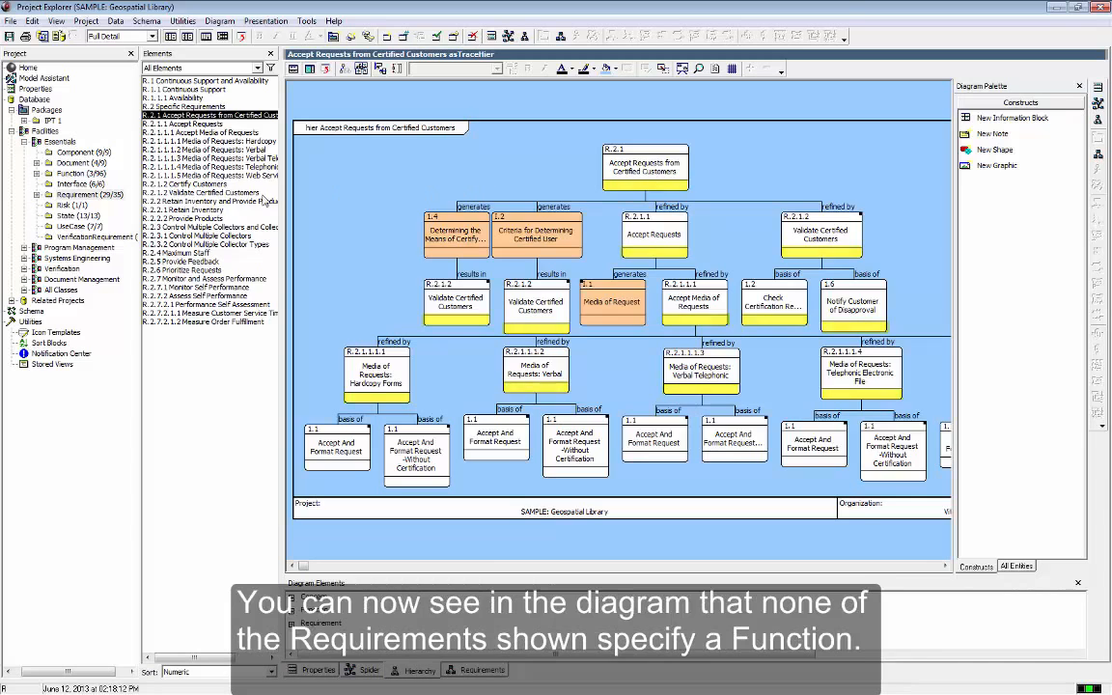
Display the N2 diagram of the _Perform Geospatial Library Functions function and examine the icon templates available for its data/Formatted Request node
{"action": "left_click", "coordinate": [82, 174]}
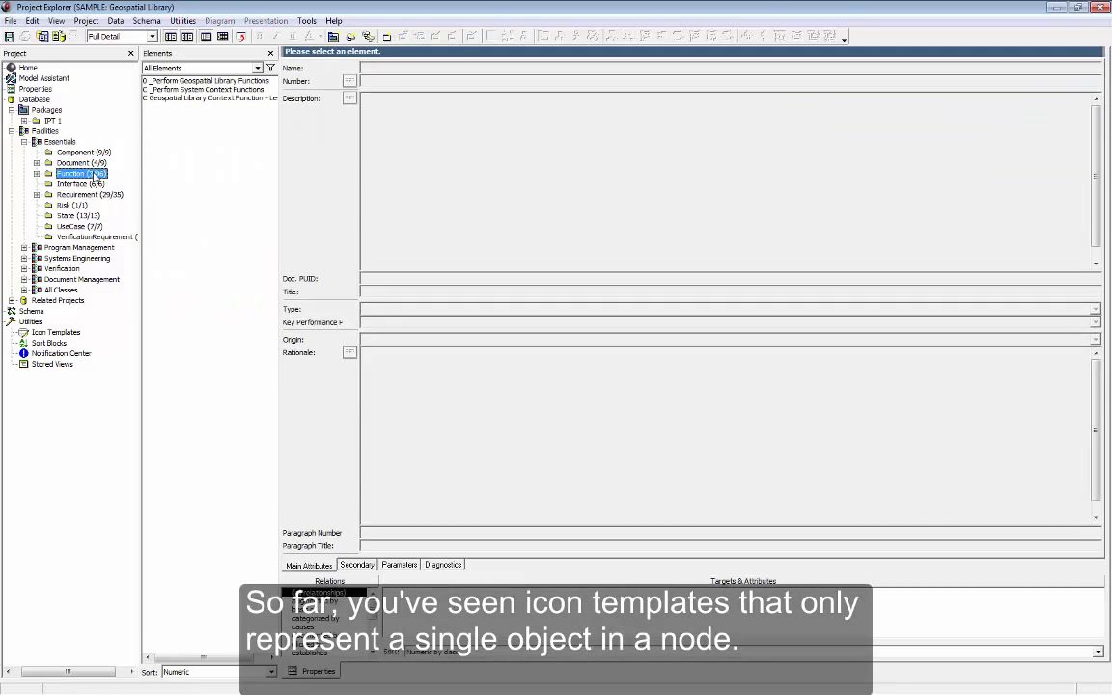
{"action": "left_click", "coordinate": [170, 82]}
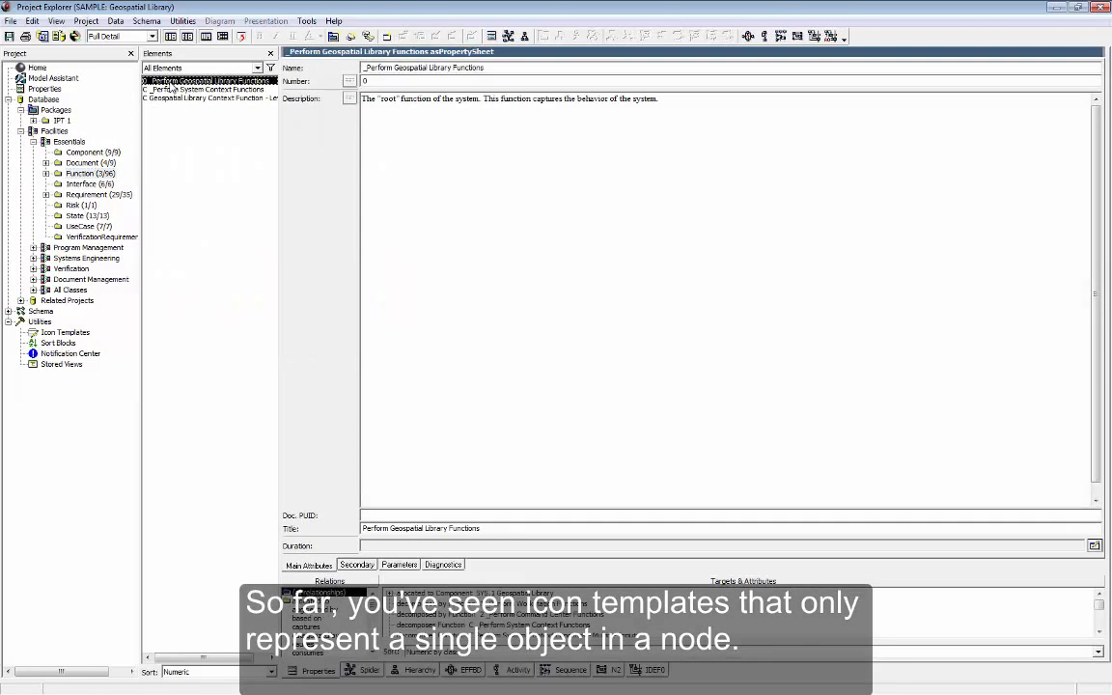
{"action": "left_click", "coordinate": [612, 671]}
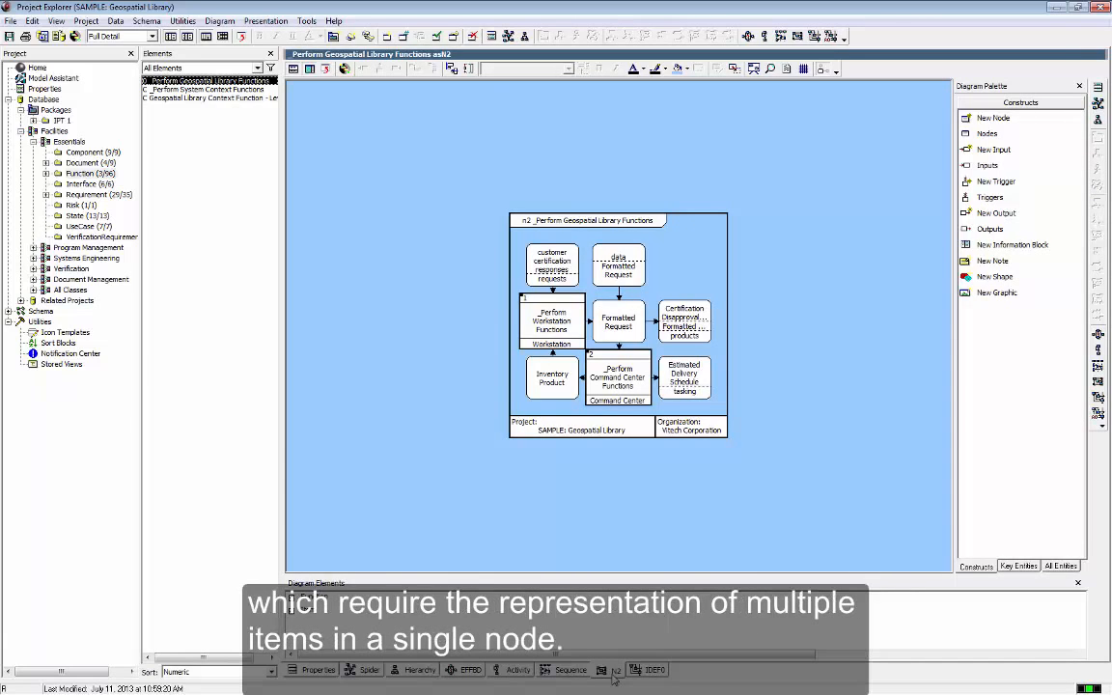
{"action": "left_click", "coordinate": [605, 264]}
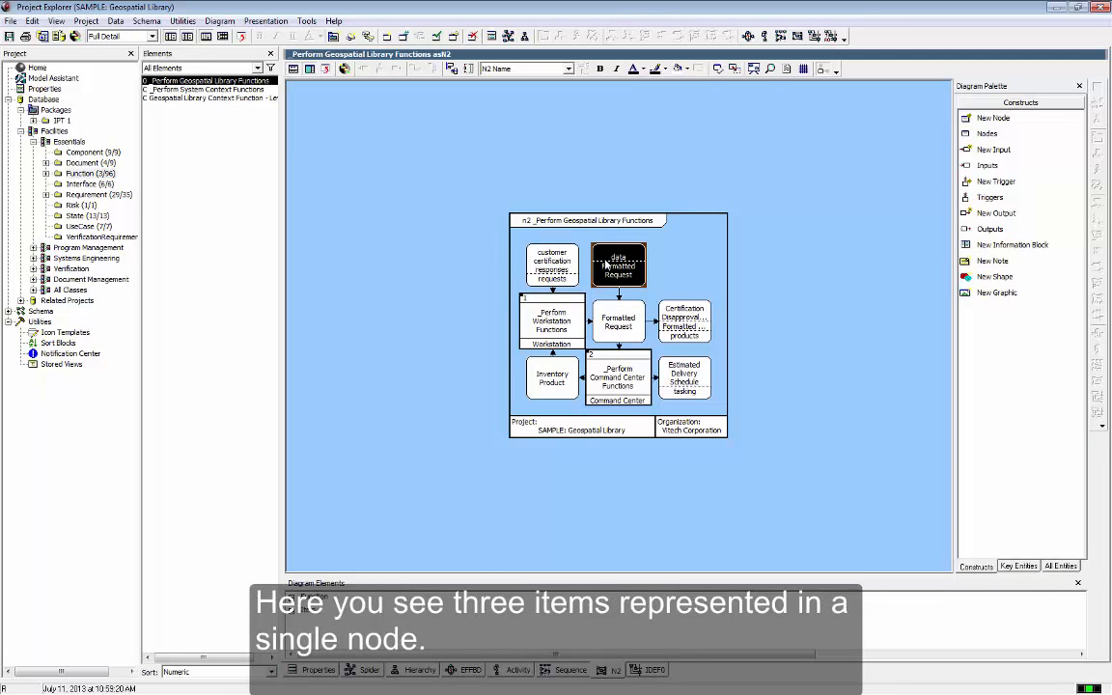
{"action": "left_click", "coordinate": [568, 69]}
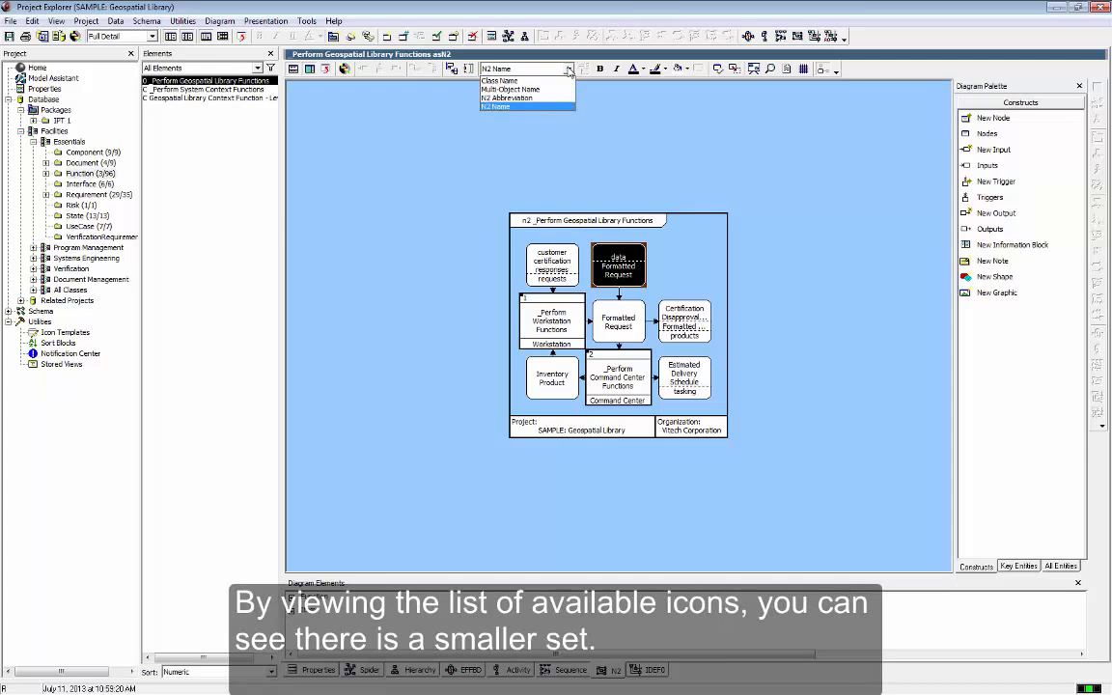